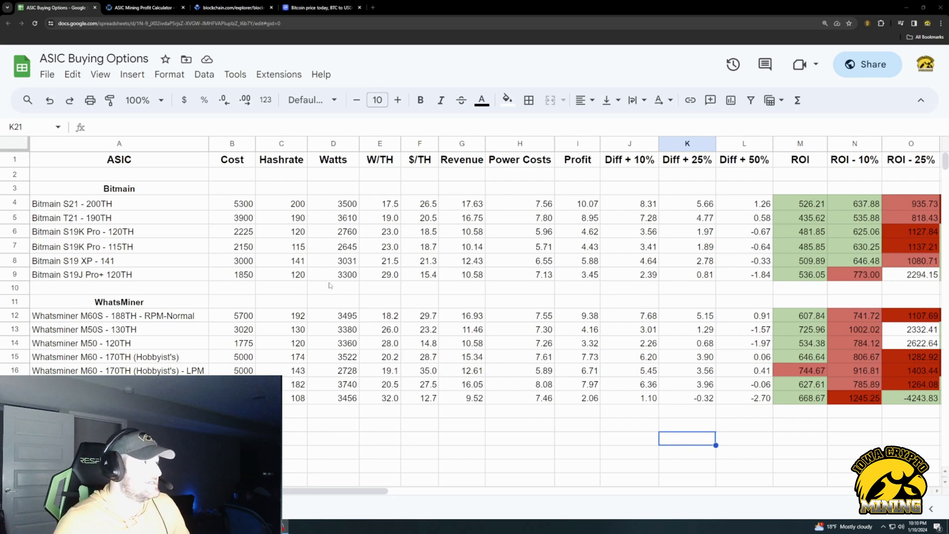
- Scroll right to columns K–Y and select the Electrical Cost value 0.09 beside BTC Price 46400
{"action": "left_click_drag", "start_coordinate": [304, 490], "coordinate": [570, 494]}
{"action": "left_click", "coordinate": [563, 160]}
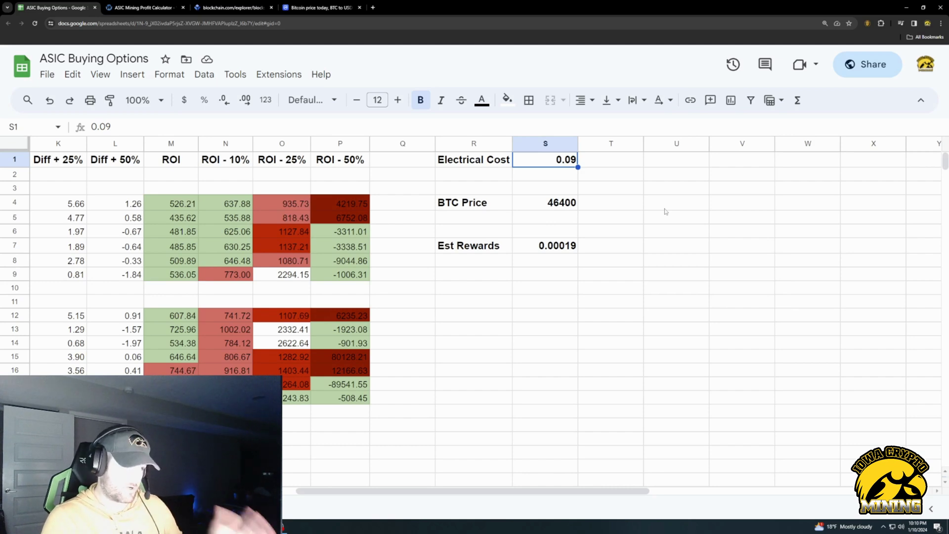
{"action": "left_click", "coordinate": [558, 204]}
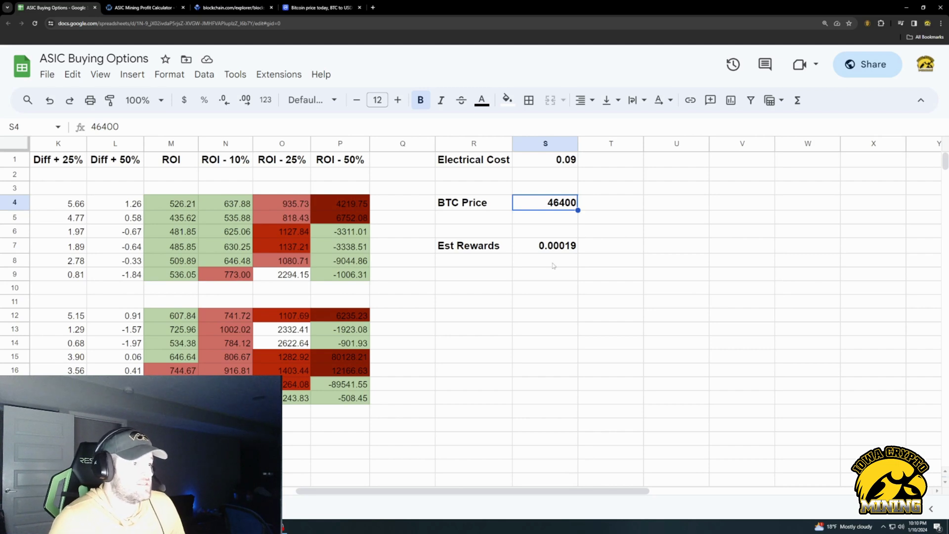
{"action": "left_click", "coordinate": [553, 247]}
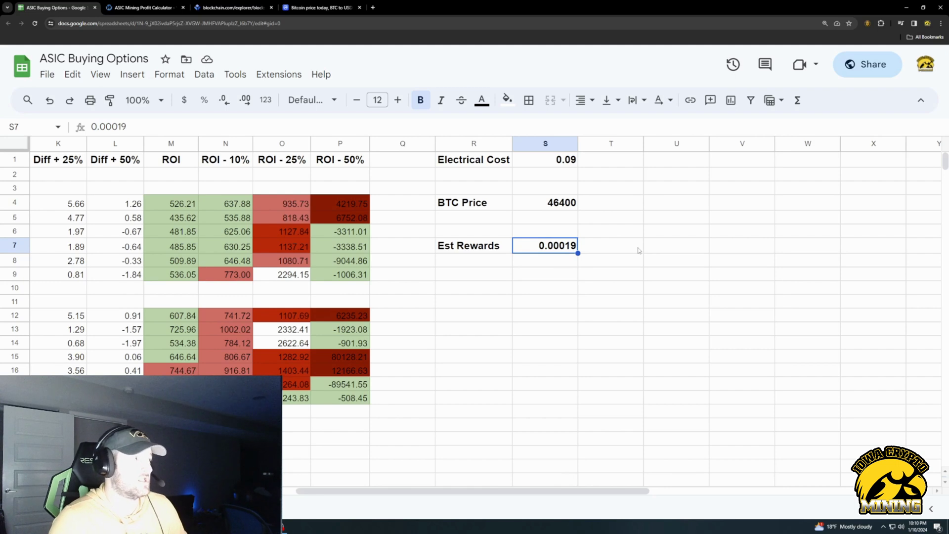
- Review WhatToMine's SHA-256 coin profitability at 0.1 $/kWh, where Bitcoin's estimated rewards are 0.000181
{"action": "key", "text": "ctrl+Tab"}
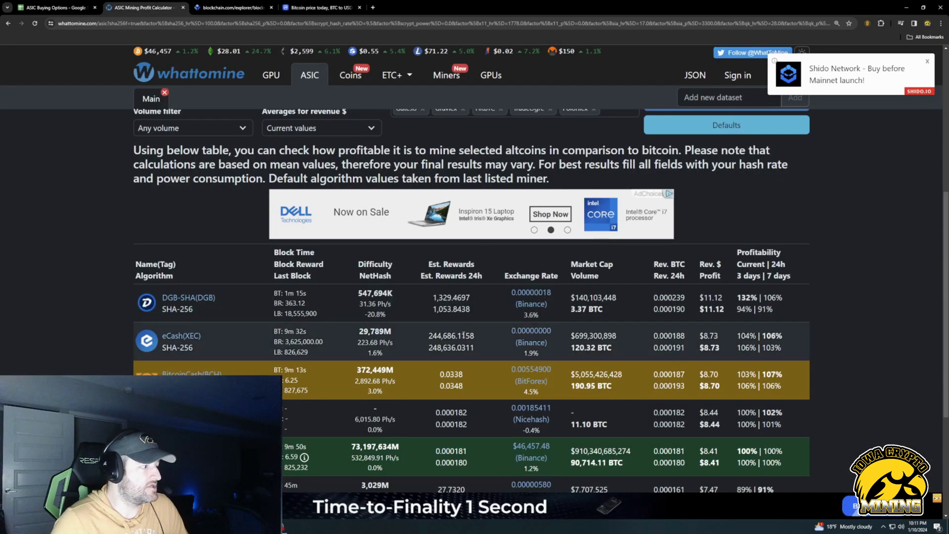
{"action": "scroll", "coordinate": [469, 366], "scroll_direction": "up", "scroll_amount": 5}
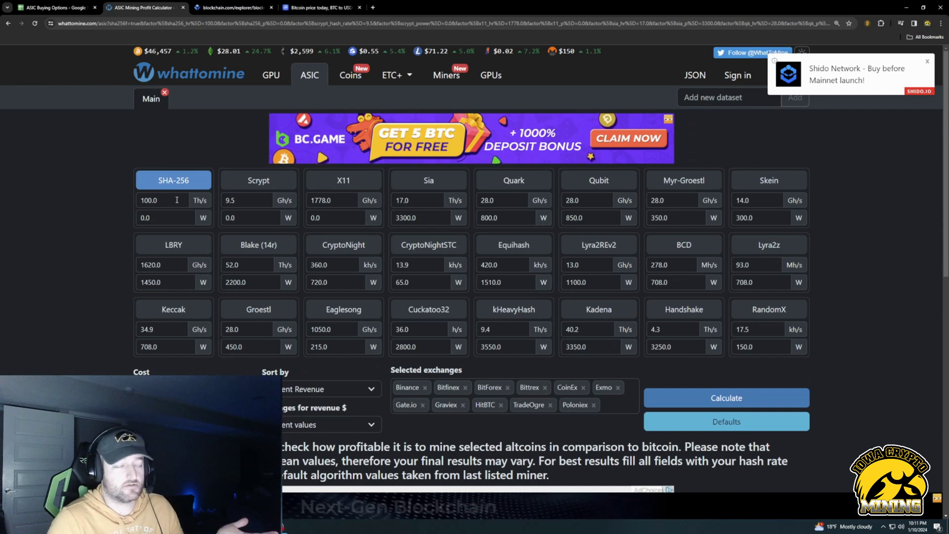
{"action": "scroll", "coordinate": [436, 354], "scroll_direction": "down", "scroll_amount": 6}
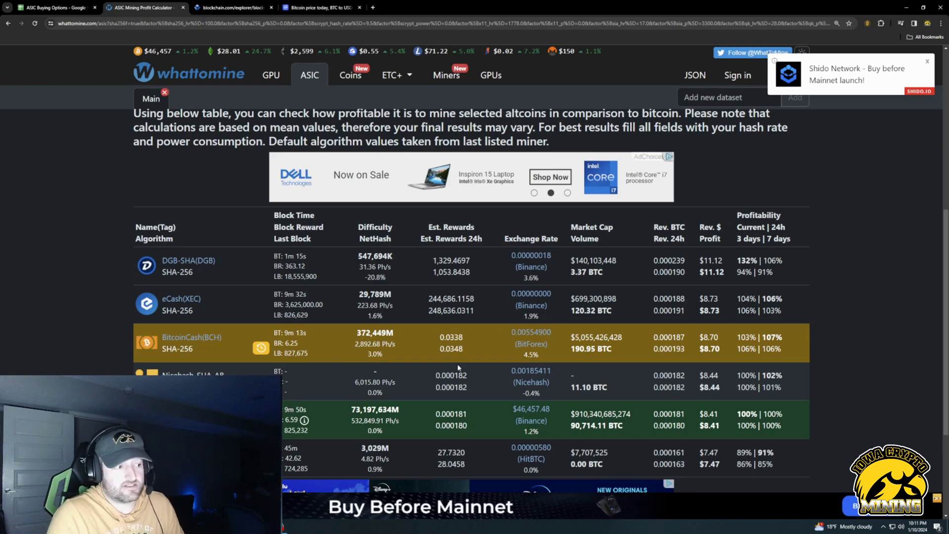
{"action": "left_click", "coordinate": [725, 383]}
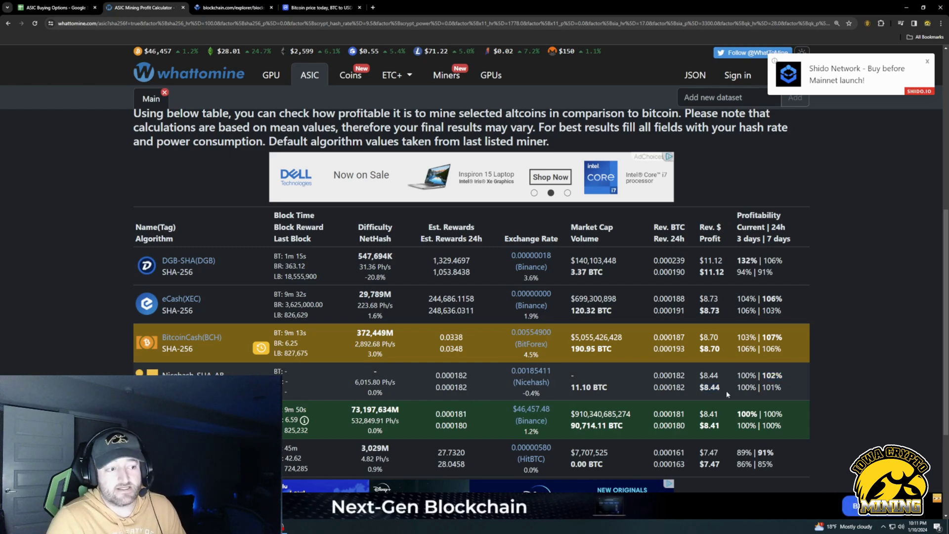
{"action": "scroll", "coordinate": [707, 390], "scroll_direction": "up", "scroll_amount": 6}
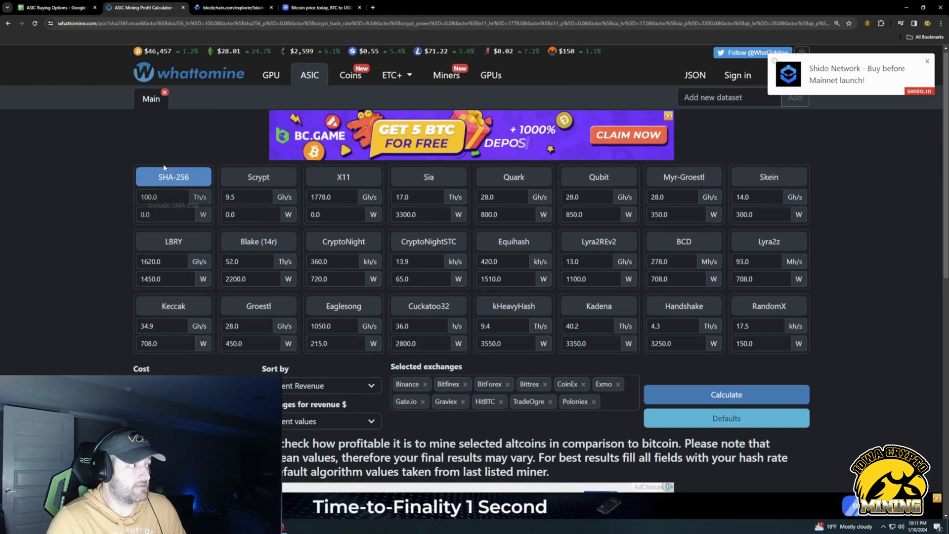
{"action": "scroll", "coordinate": [557, 286], "scroll_direction": "down", "scroll_amount": 5}
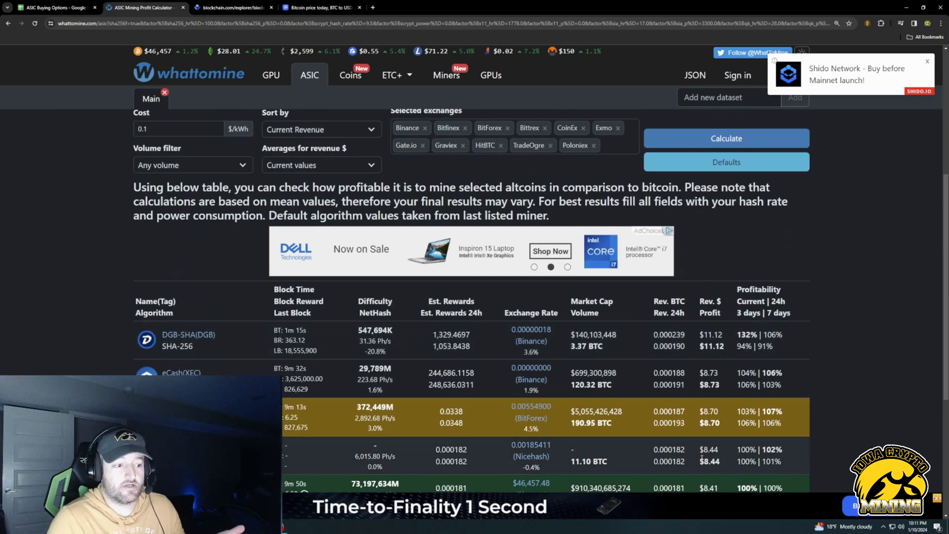
{"action": "scroll", "coordinate": [382, 365], "scroll_direction": "down", "scroll_amount": 1}
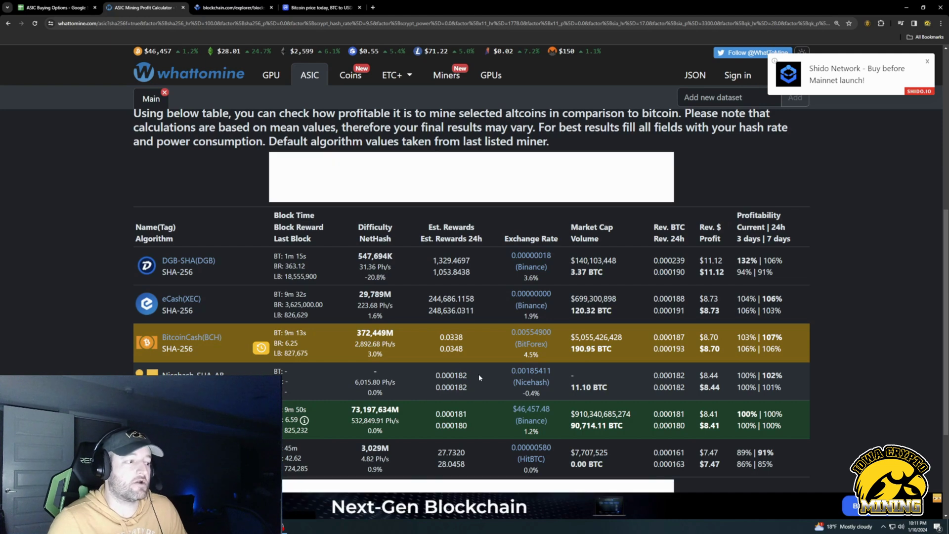
- Check Nicehash's 0.000182 BTC 24h reward against the sheet's Est Rewards of 0.00019
{"action": "left_click_drag", "start_coordinate": [447, 387], "coordinate": [465, 390]}
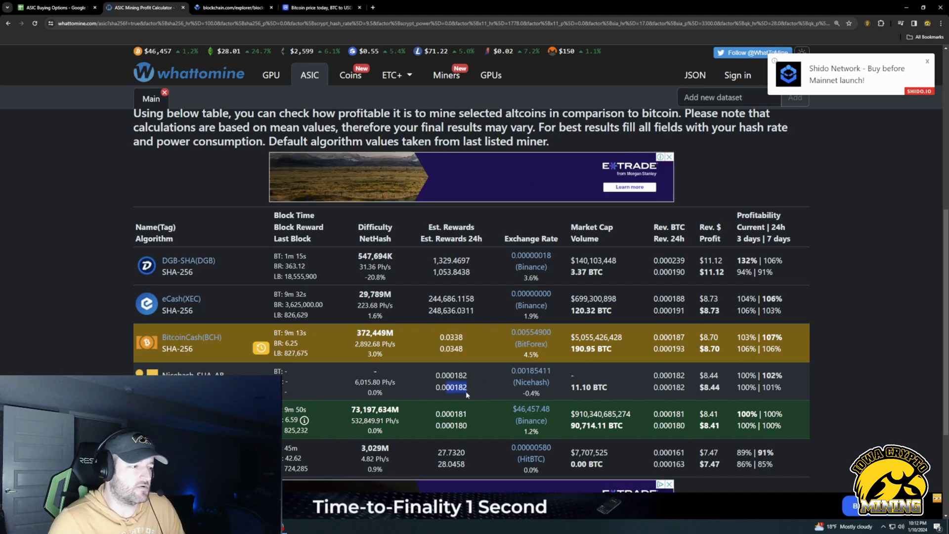
{"action": "left_click", "coordinate": [492, 383]}
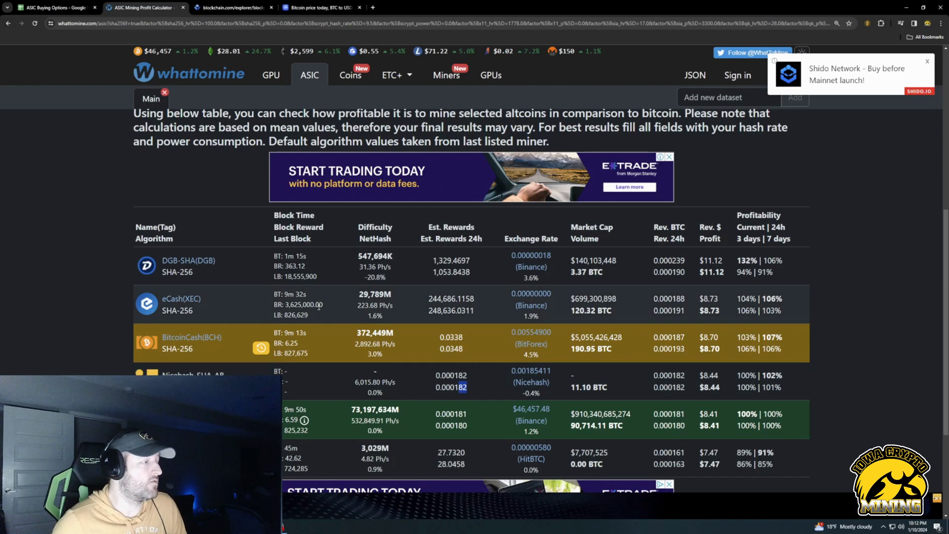
{"action": "key", "text": "ctrl+1"}
{"action": "left_click", "coordinate": [614, 274]}
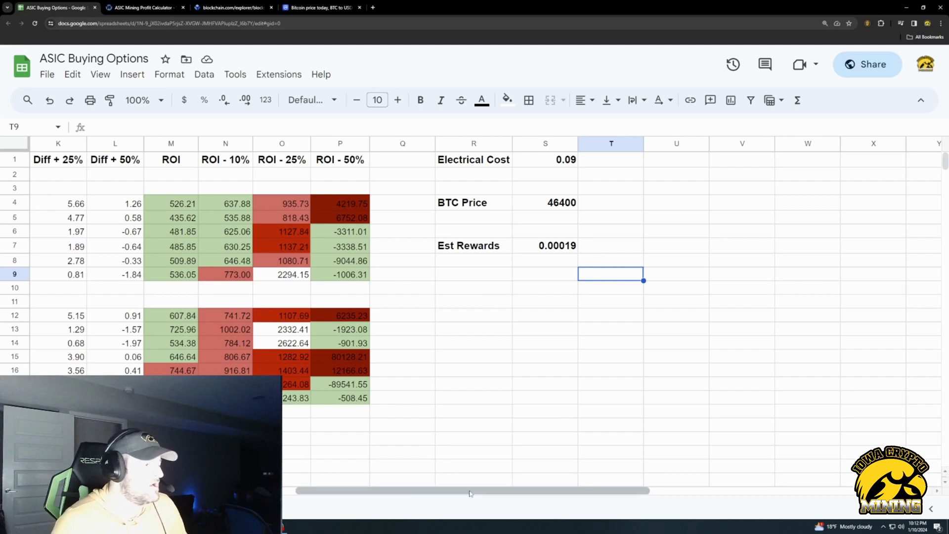
- Scroll back to the ASIC list and select the Whatsminer M60 170TH Hobbyist's variants and the M30S++ 108TH row
{"action": "left_click_drag", "start_coordinate": [469, 497], "coordinate": [198, 485]}
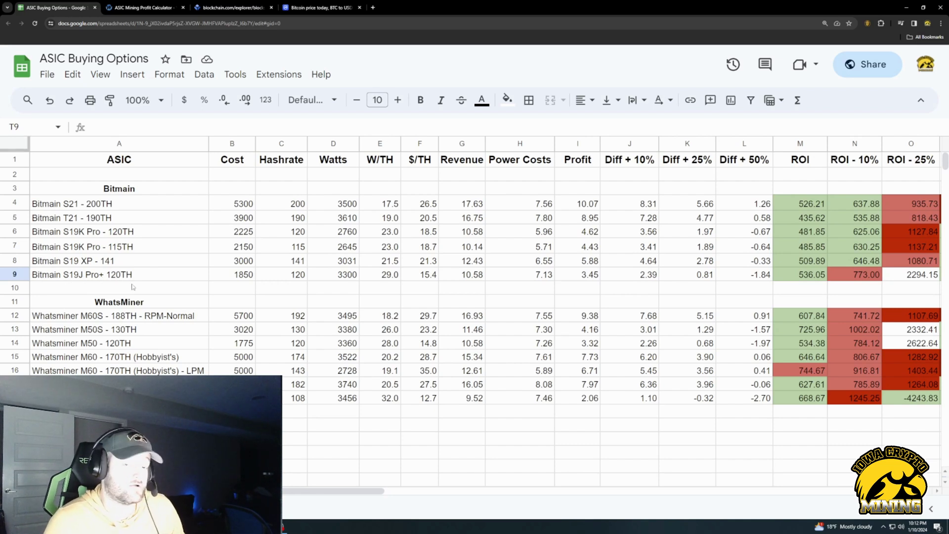
{"action": "scroll", "coordinate": [137, 291], "scroll_direction": "down", "scroll_amount": 2}
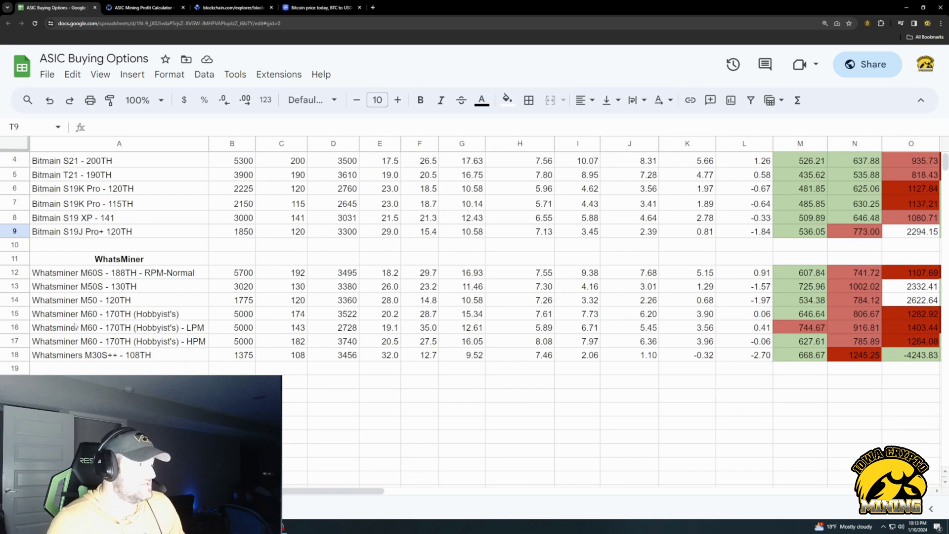
{"action": "left_click", "coordinate": [140, 314]}
{"action": "left_click", "coordinate": [146, 327]}
{"action": "left_click", "coordinate": [151, 341]}
{"action": "left_click", "coordinate": [151, 329]}
{"action": "left_click", "coordinate": [151, 314]}
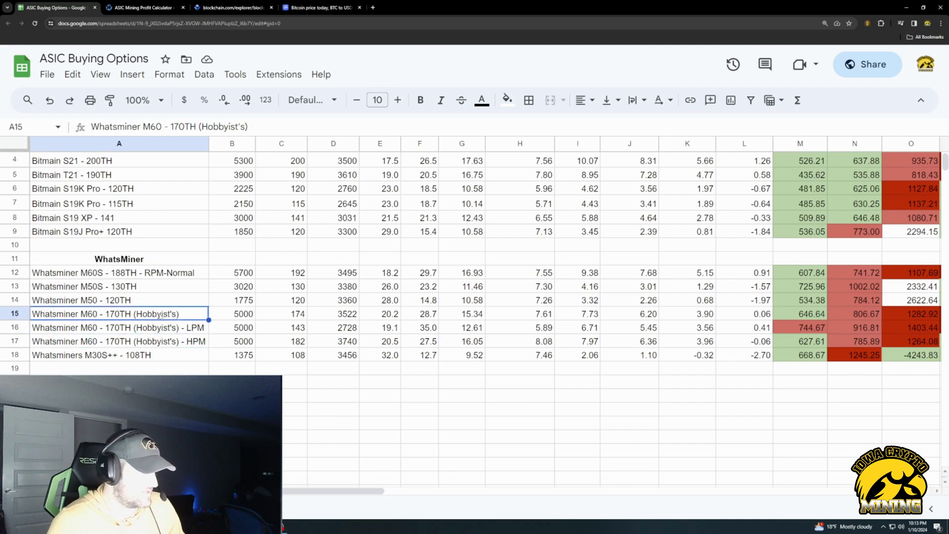
{"action": "left_click", "coordinate": [115, 355]}
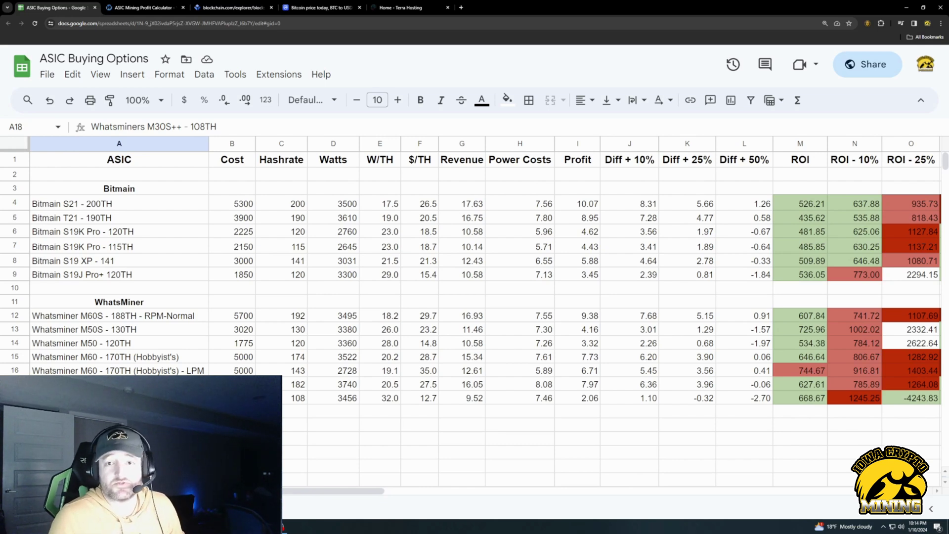
{"action": "left_click", "coordinate": [435, 8]}
{"action": "mouse_move", "coordinate": [458, 86]}
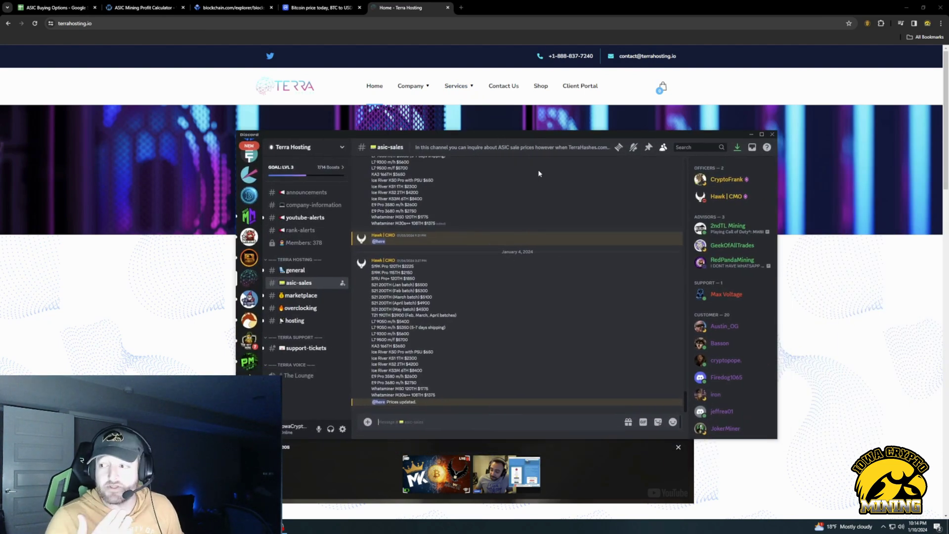
{"action": "left_click_drag", "start_coordinate": [543, 137], "coordinate": [598, 122]}
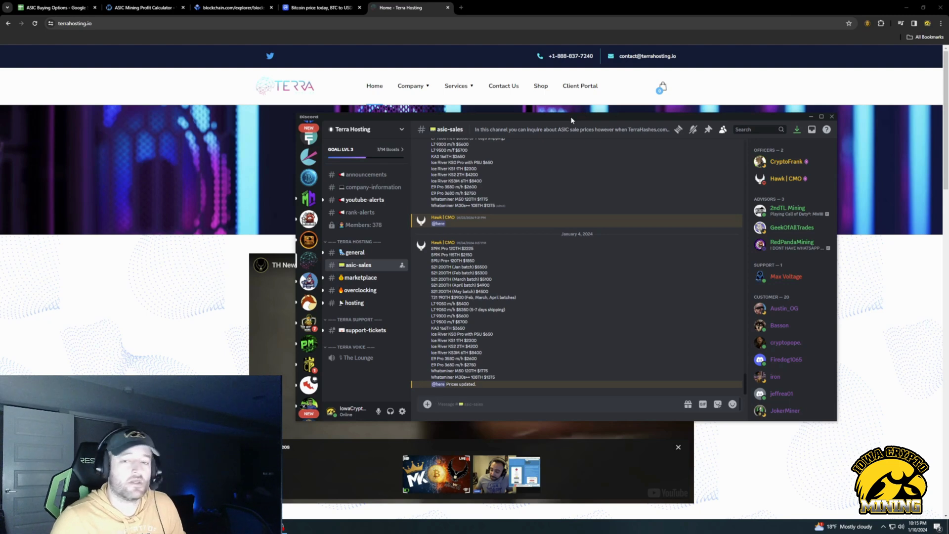
{"action": "left_click", "coordinate": [810, 117]}
{"action": "left_click", "coordinate": [54, 8]}
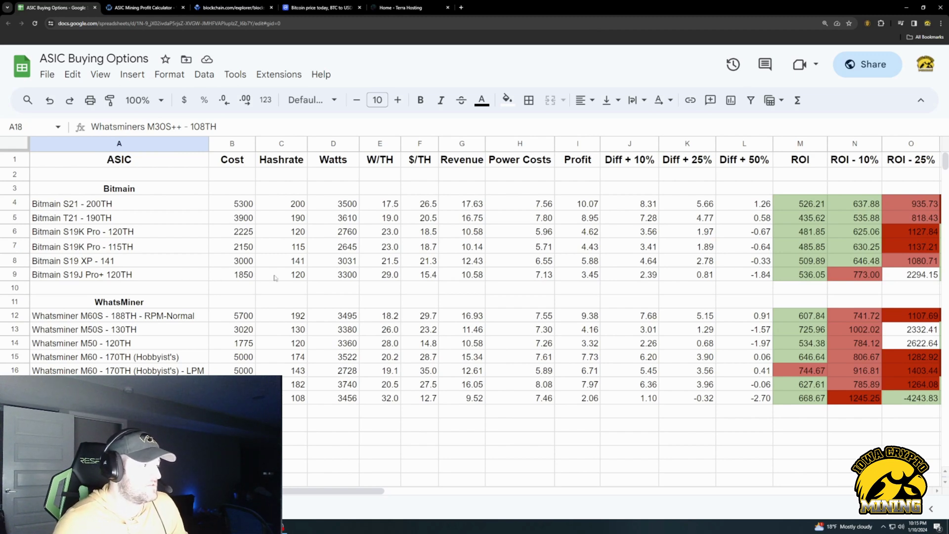
{"action": "left_click", "coordinate": [242, 276]}
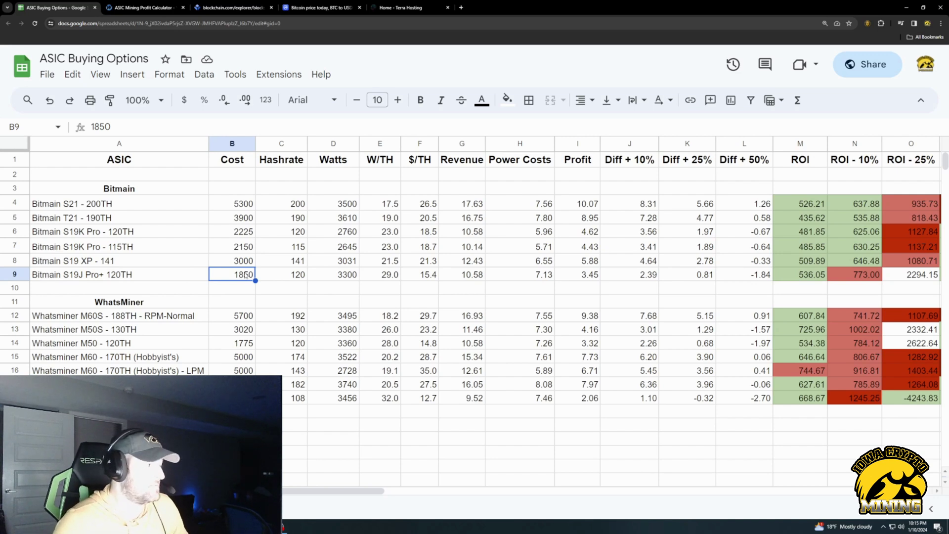
{"action": "left_click", "coordinate": [237, 231]}
{"action": "left_click", "coordinate": [235, 247]}
{"action": "key", "text": "Up"}
{"action": "left_click", "coordinate": [388, 243]}
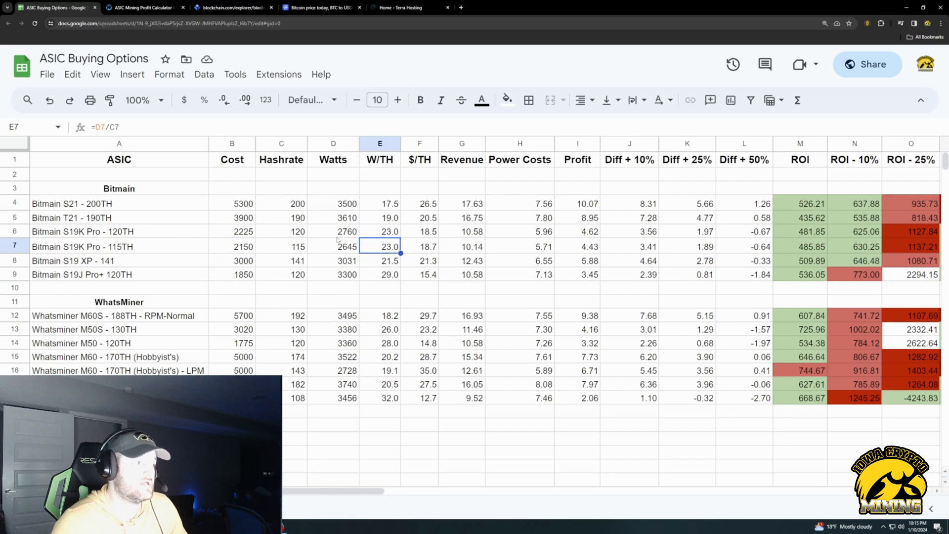
{"action": "left_click", "coordinate": [305, 236]}
{"action": "left_click", "coordinate": [302, 249]}
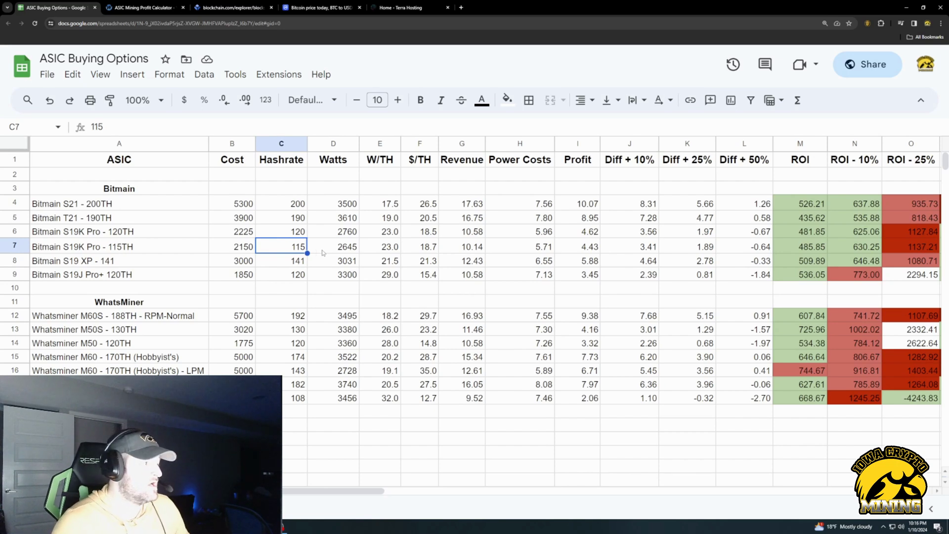
{"action": "left_click", "coordinate": [250, 222]}
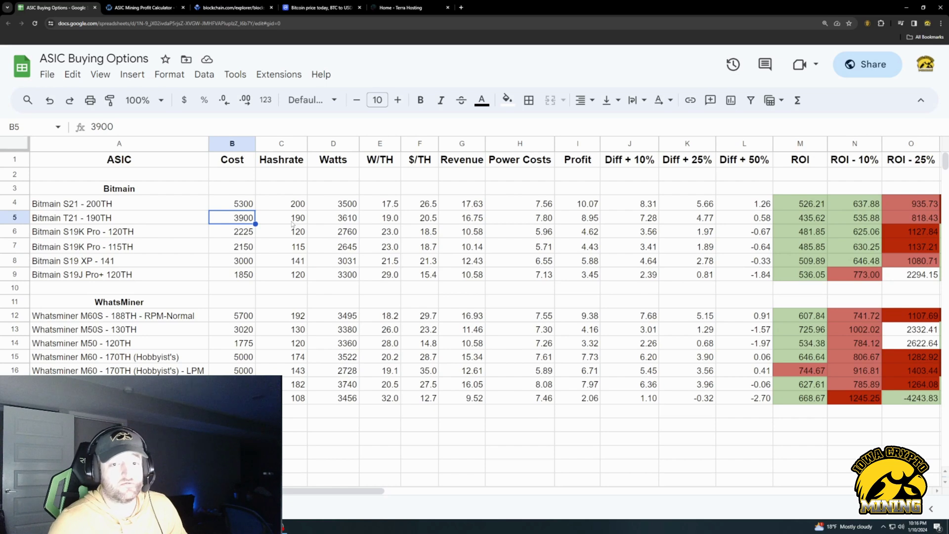
{"action": "left_click", "coordinate": [163, 203]}
{"action": "left_click", "coordinate": [250, 208]}
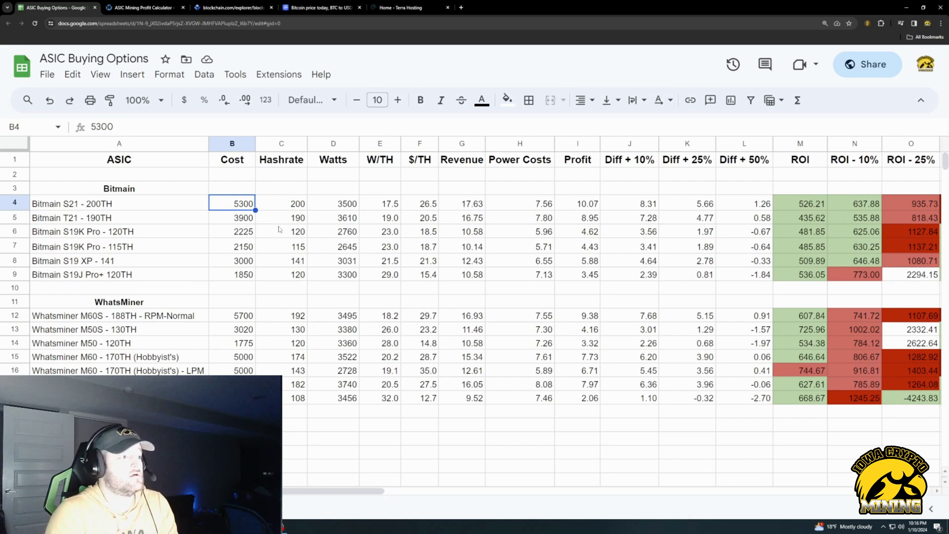
{"action": "left_click", "coordinate": [538, 233]}
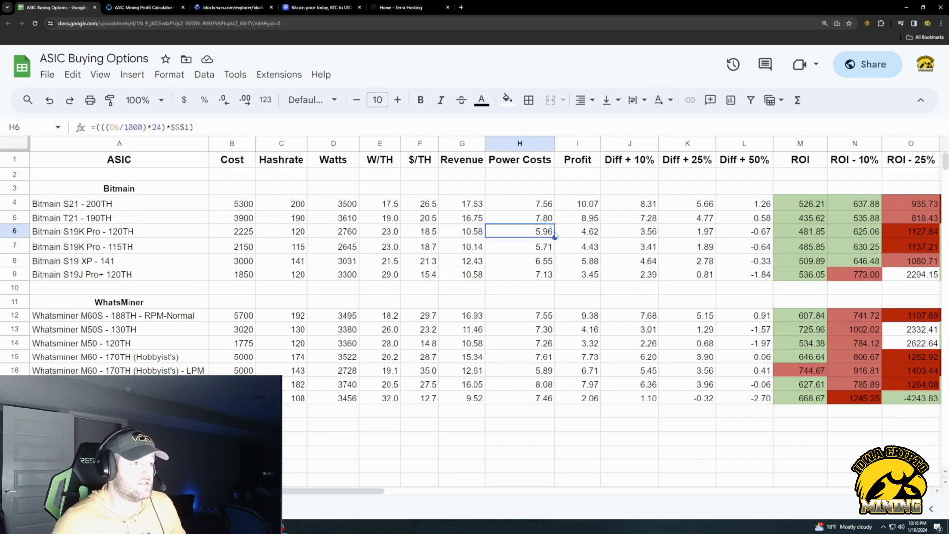
{"action": "left_click", "coordinate": [606, 236]}
{"action": "left_click", "coordinate": [595, 223]}
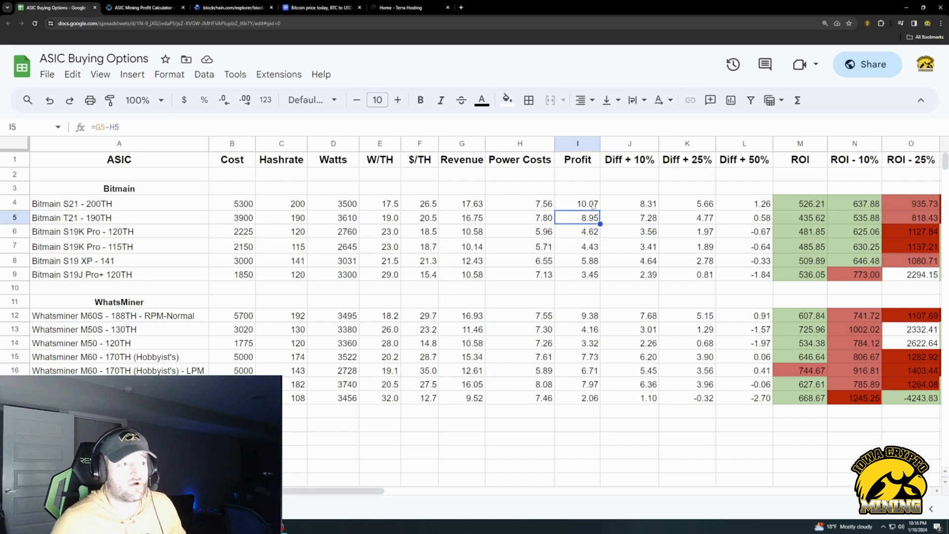
{"action": "left_click", "coordinate": [594, 206]}
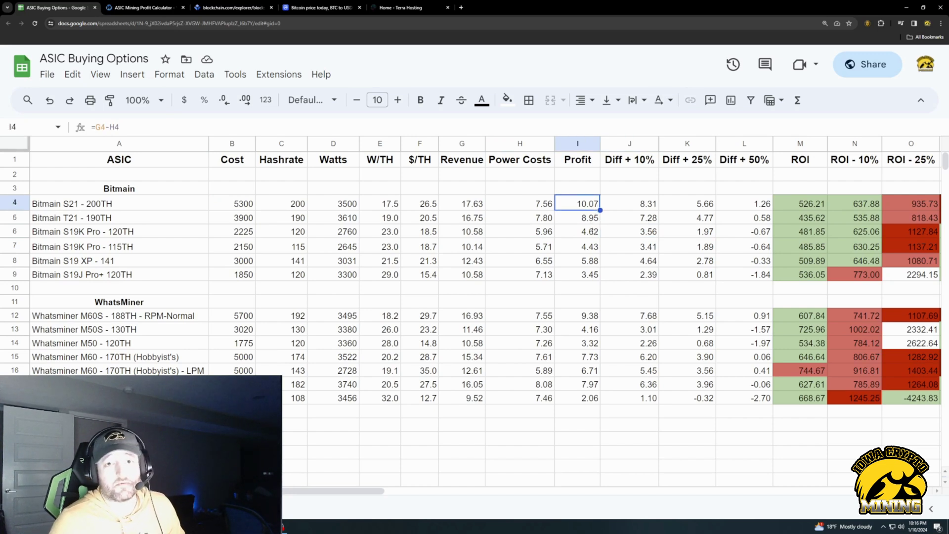
{"action": "left_click", "coordinate": [589, 219]}
{"action": "left_click", "coordinate": [591, 205]}
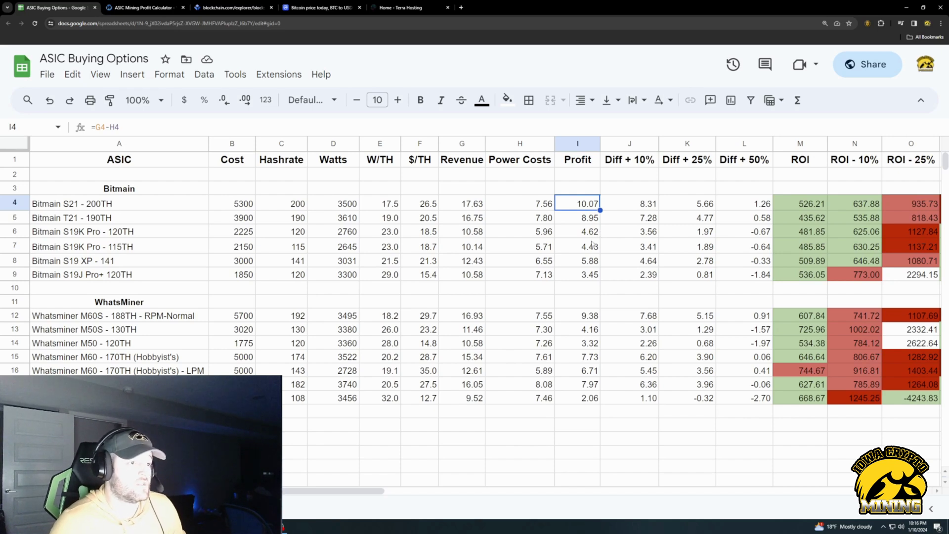
{"action": "left_click", "coordinate": [592, 221]}
{"action": "left_click", "coordinate": [240, 222]}
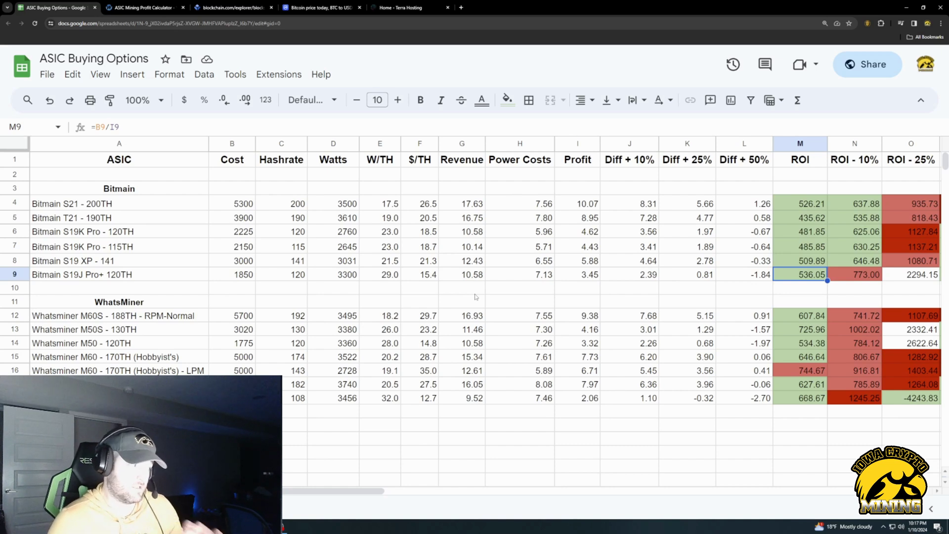
{"action": "left_click", "coordinate": [808, 204]}
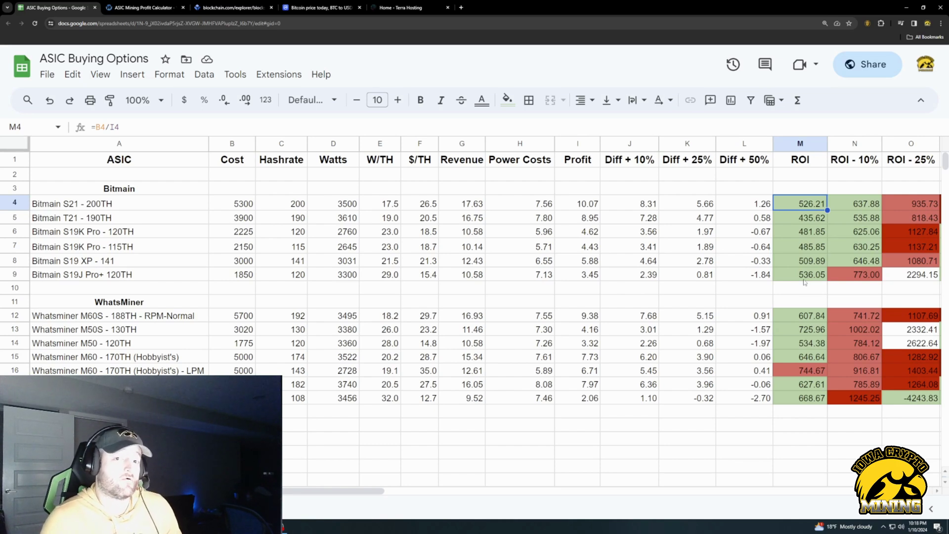
{"action": "left_click", "coordinate": [519, 218]}
{"action": "left_click", "coordinate": [526, 231]}
{"action": "left_click", "coordinate": [527, 245]}
{"action": "left_click", "coordinate": [532, 261]}
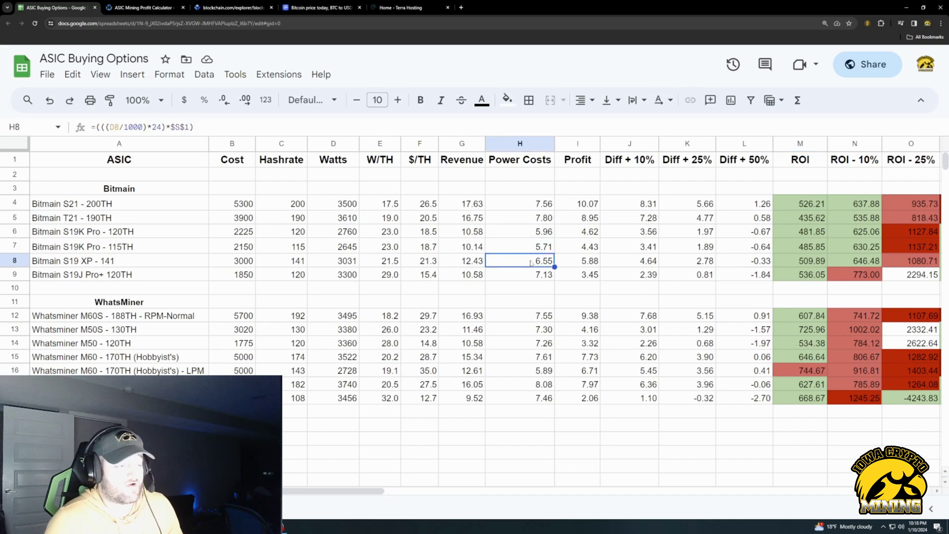
{"action": "left_click", "coordinate": [806, 221]}
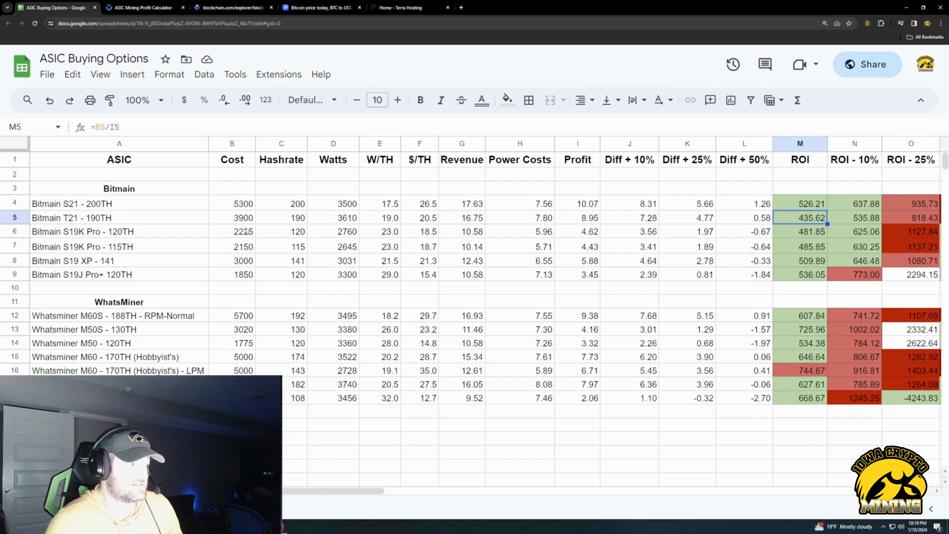
{"action": "left_click", "coordinate": [235, 222]}
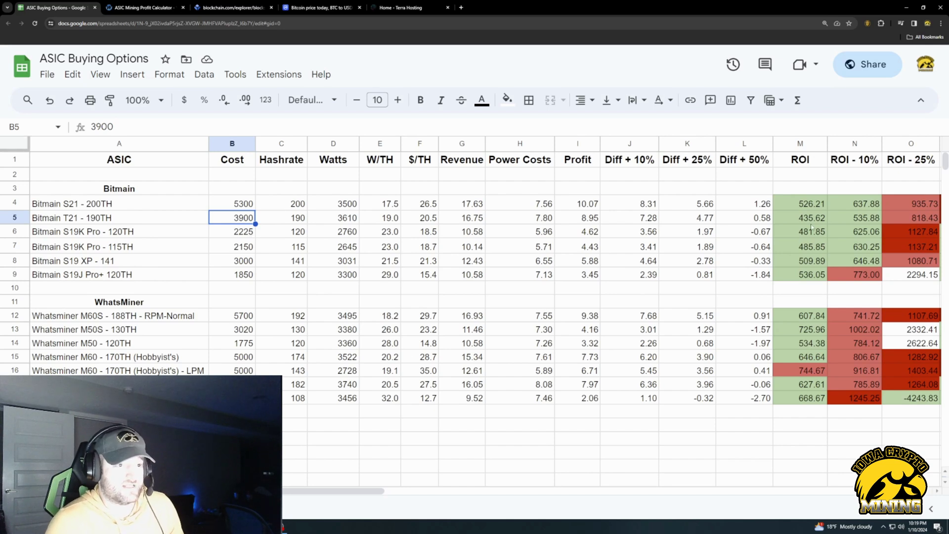
{"action": "left_click_drag", "start_coordinate": [336, 490], "coordinate": [468, 470]}
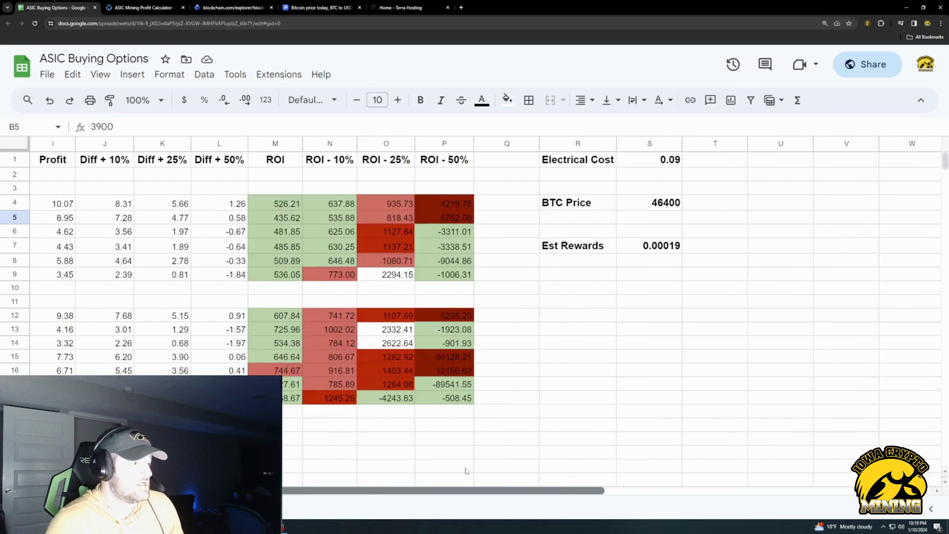
{"action": "left_click", "coordinate": [650, 203]}
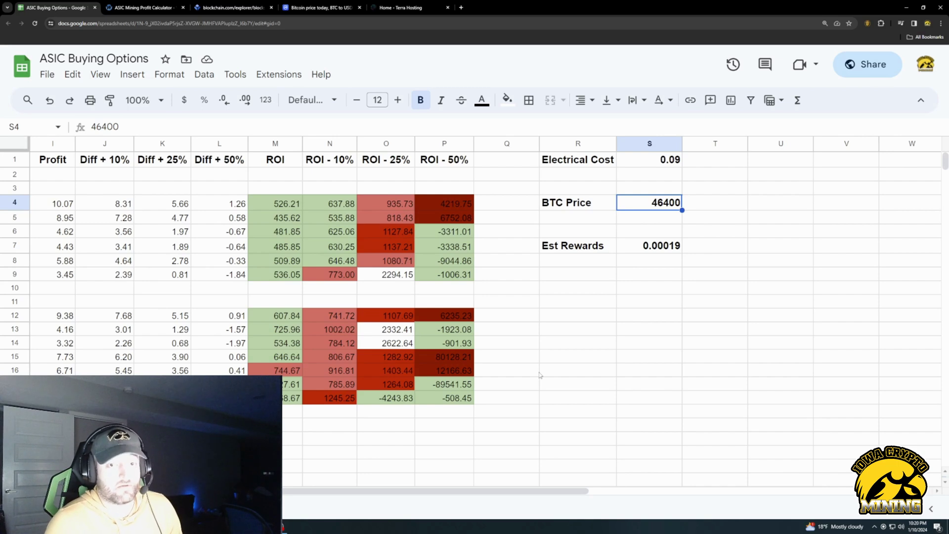
{"action": "scroll", "coordinate": [463, 478], "scroll_direction": "left", "scroll_amount": 5}
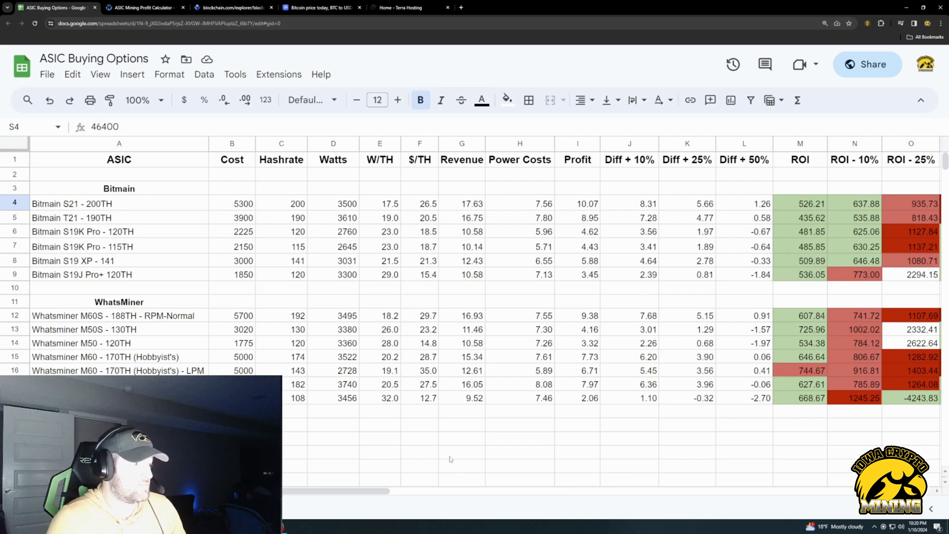
{"action": "left_click", "coordinate": [236, 231]}
{"action": "key", "text": "Down"}
{"action": "left_click", "coordinate": [294, 246]}
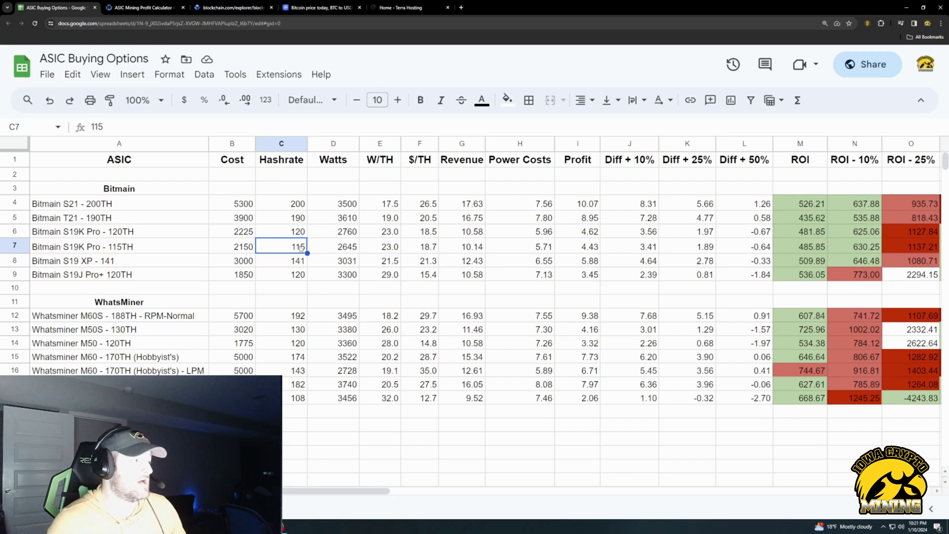
{"action": "left_click", "coordinate": [242, 219]}
{"action": "left_click", "coordinate": [388, 222]}
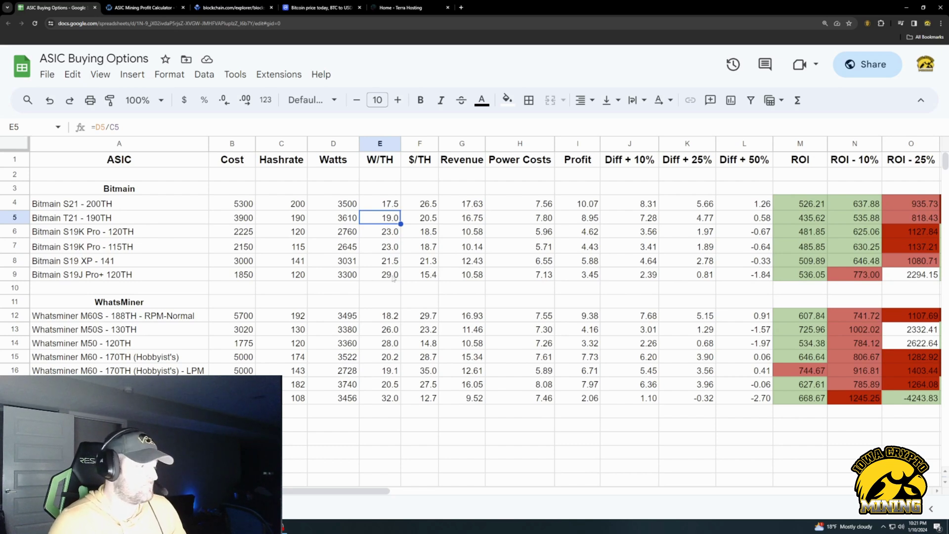
{"action": "scroll", "coordinate": [445, 223], "scroll_direction": "right", "scroll_amount": 5}
{"action": "left_click", "coordinate": [477, 203]}
{"action": "left_click", "coordinate": [484, 178]}
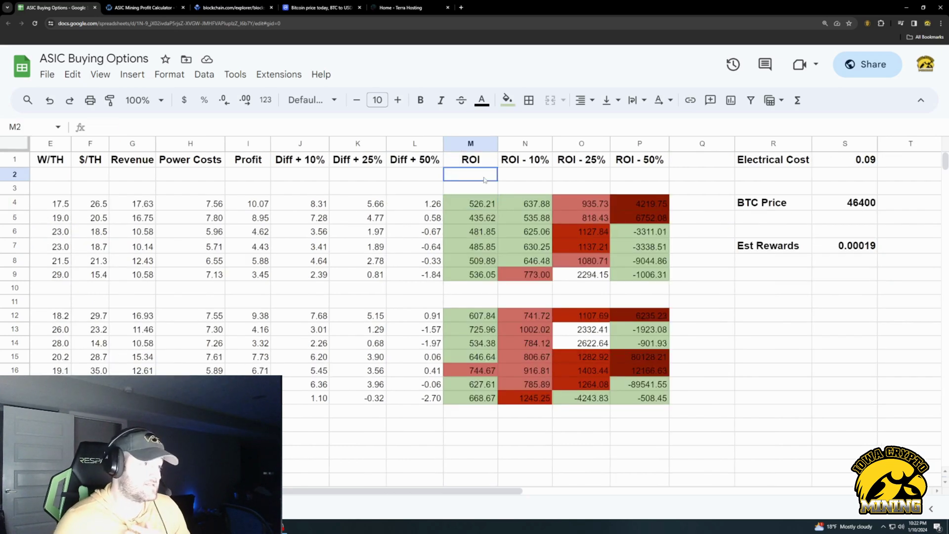
{"action": "left_click", "coordinate": [484, 166]}
{"action": "left_click", "coordinate": [483, 207]}
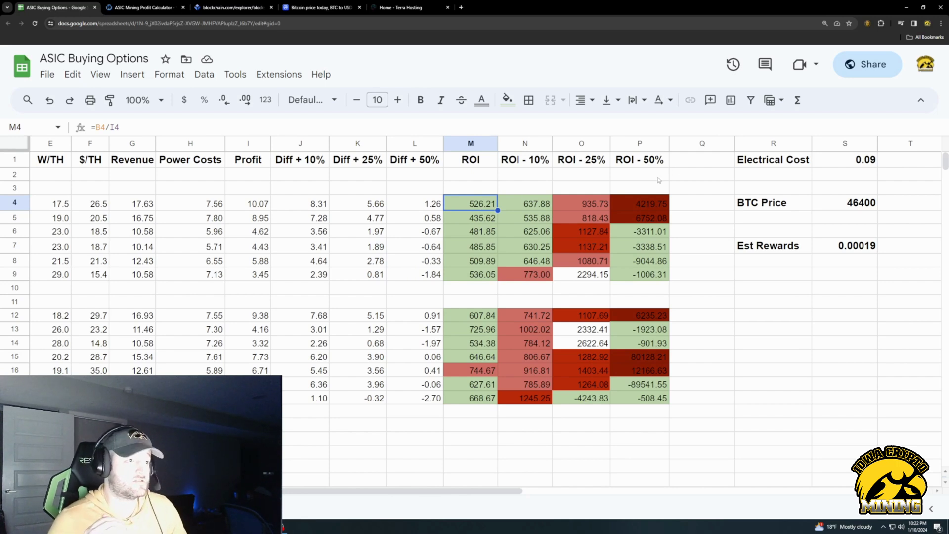
{"action": "left_click", "coordinate": [656, 162]}
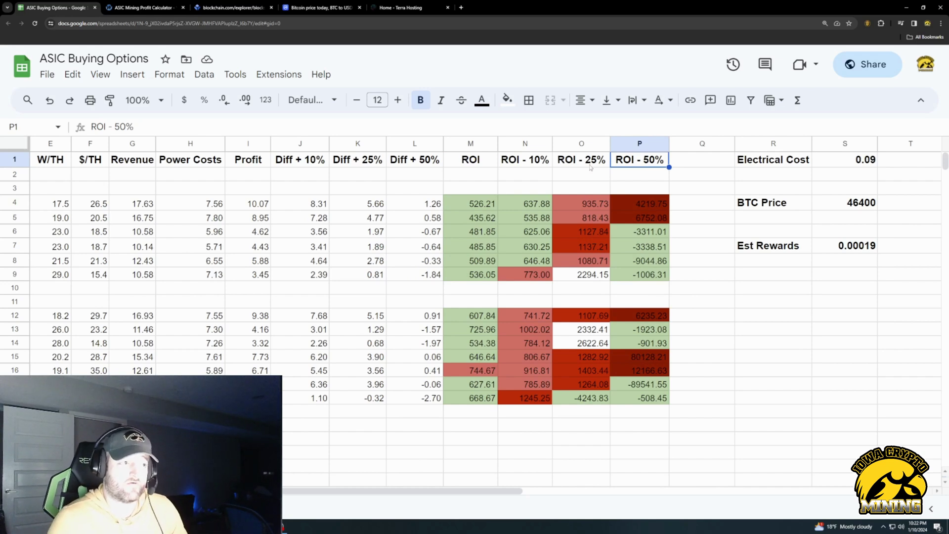
{"action": "left_click", "coordinate": [589, 166]}
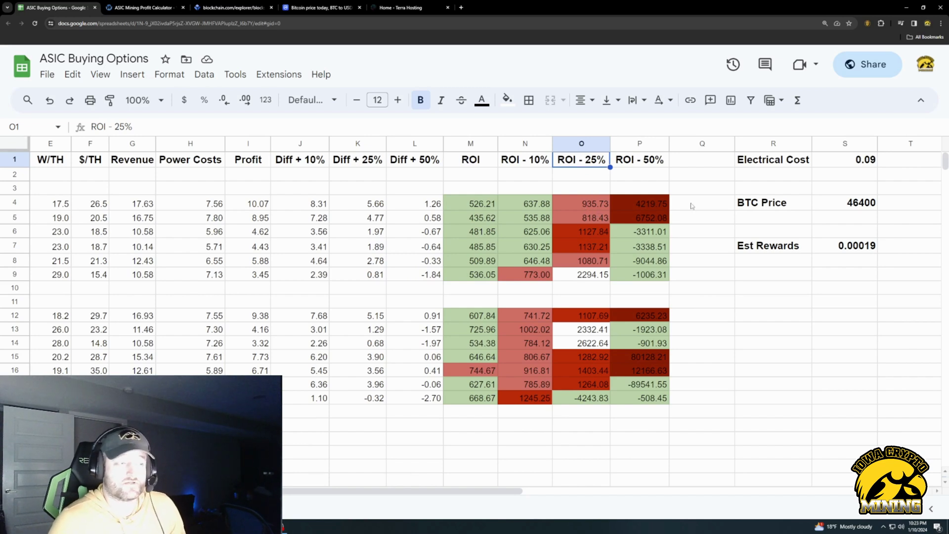
{"action": "left_click", "coordinate": [641, 166]}
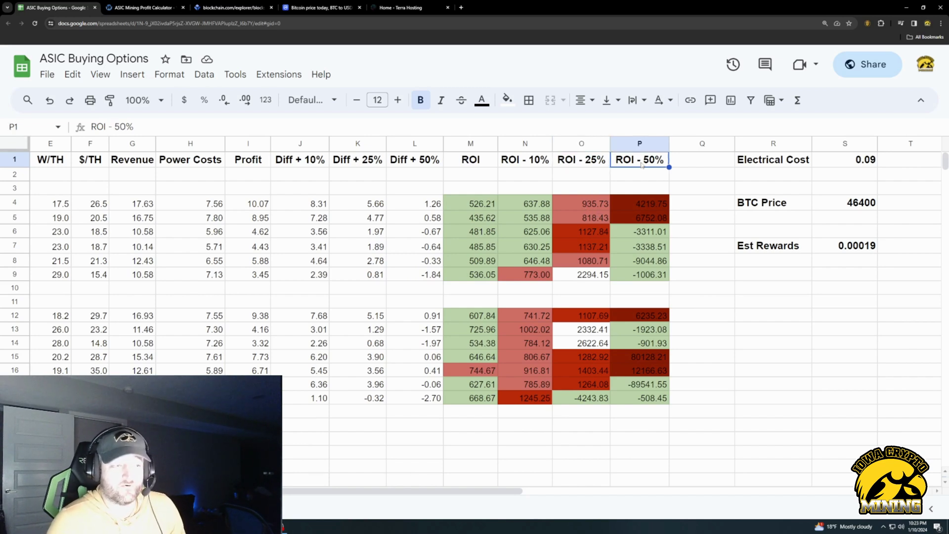
{"action": "left_click", "coordinate": [596, 179]}
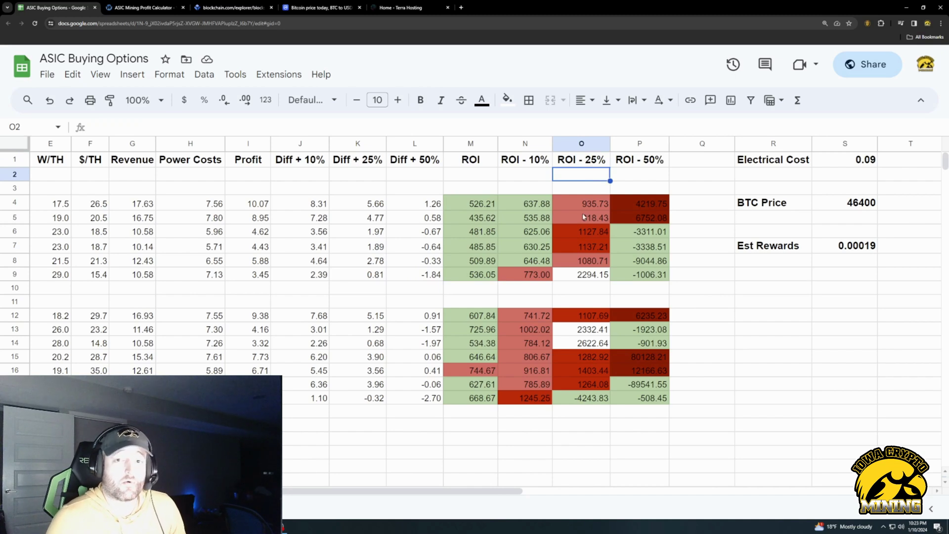
{"action": "scroll", "coordinate": [470, 492], "scroll_direction": "right", "scroll_amount": 2}
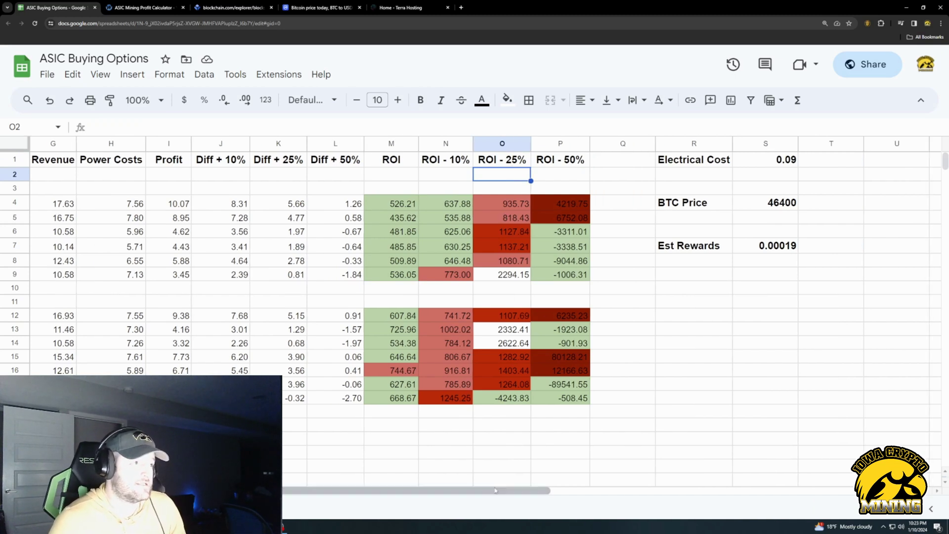
{"action": "left_click", "coordinate": [770, 207]}
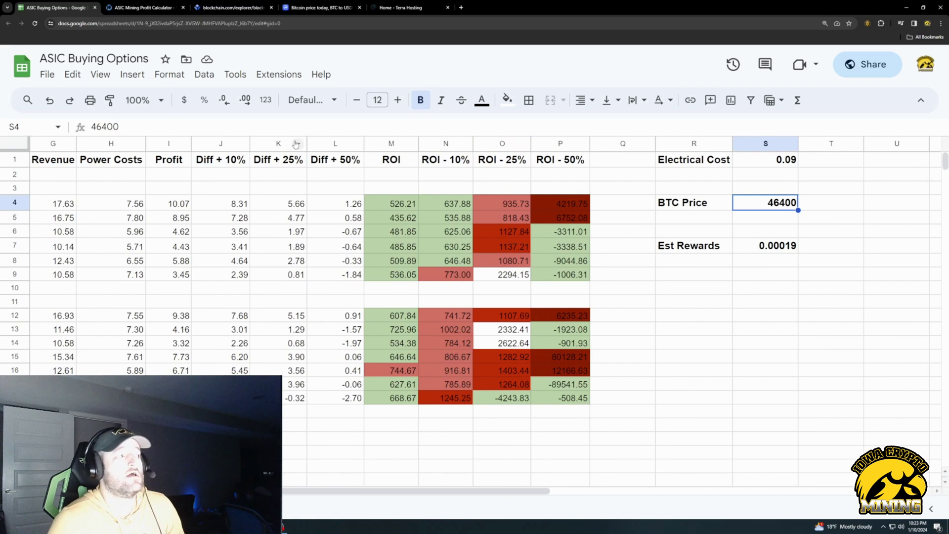
{"action": "double_click", "coordinate": [153, 125]}
{"action": "type", "text": "60000"}
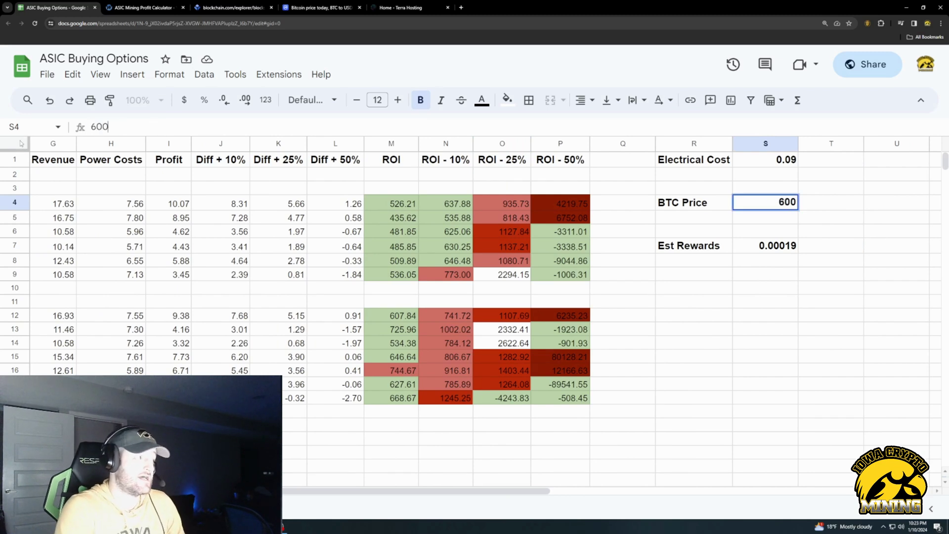
{"action": "left_click", "coordinate": [664, 343]}
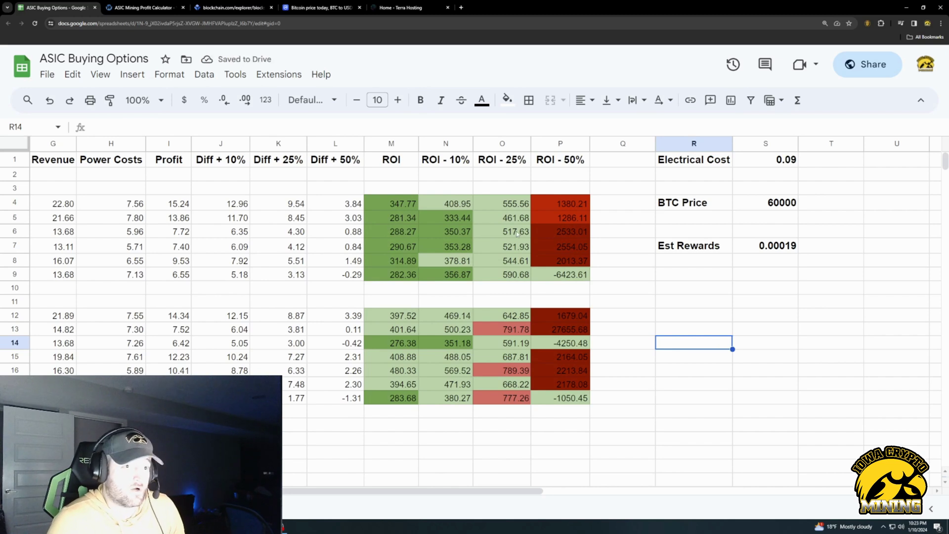
{"action": "left_click", "coordinate": [793, 249]}
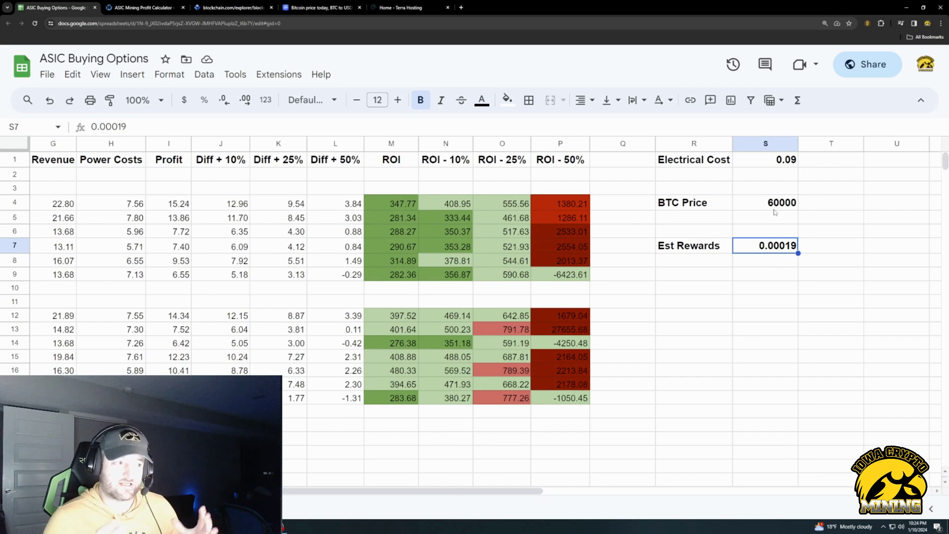
{"action": "left_click", "coordinate": [750, 203]}
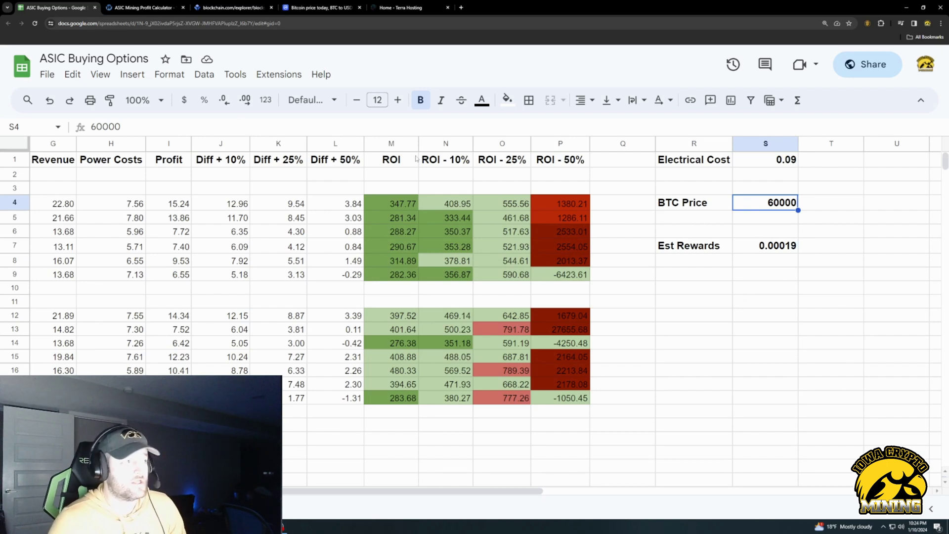
{"action": "type", "text": "46400"}
{"action": "left_click", "coordinate": [692, 288]}
{"action": "left_click", "coordinate": [502, 232]}
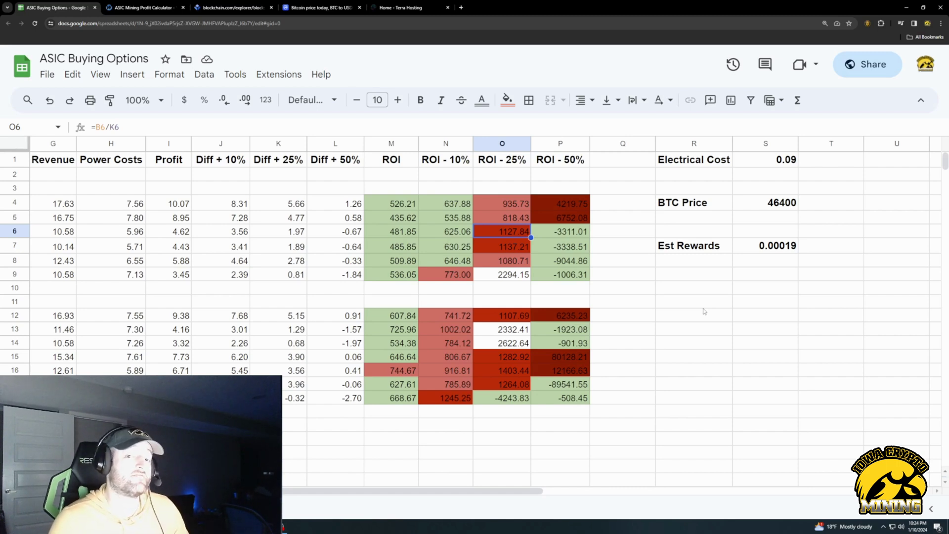
{"action": "scroll", "coordinate": [494, 297], "scroll_direction": "left", "scroll_amount": 10}
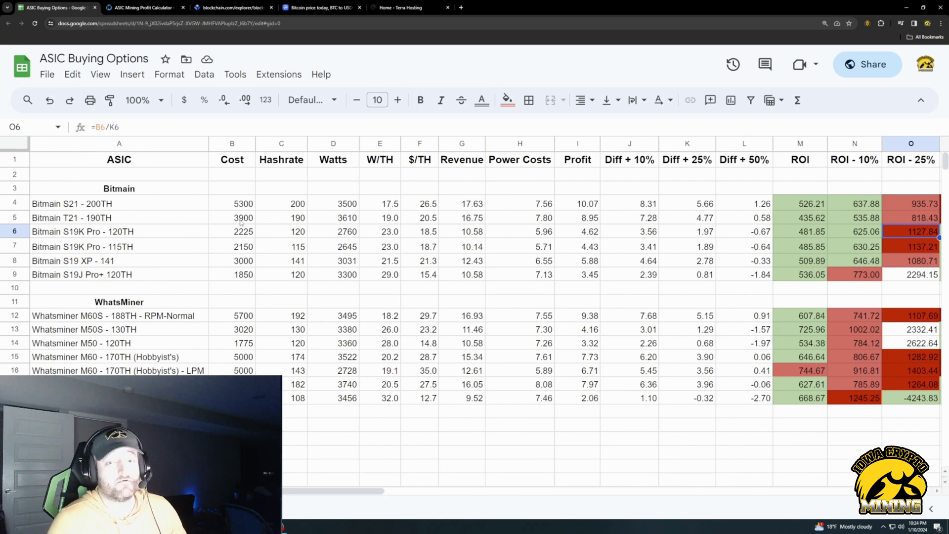
{"action": "left_click", "coordinate": [245, 247]}
{"action": "key", "text": "Up"}
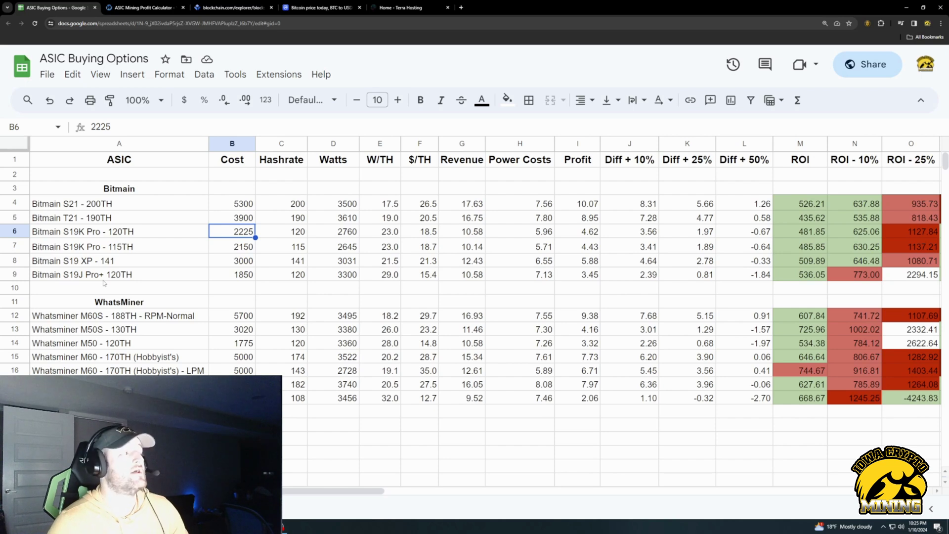
{"action": "left_click", "coordinate": [103, 218]}
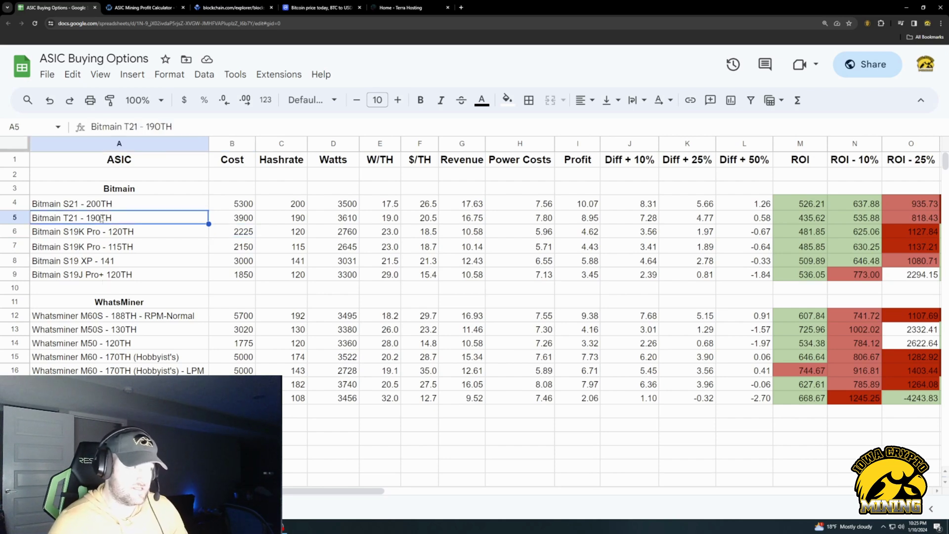
{"action": "left_click", "coordinate": [153, 232]}
{"action": "left_click", "coordinate": [130, 247]}
{"action": "left_click", "coordinate": [129, 235]}
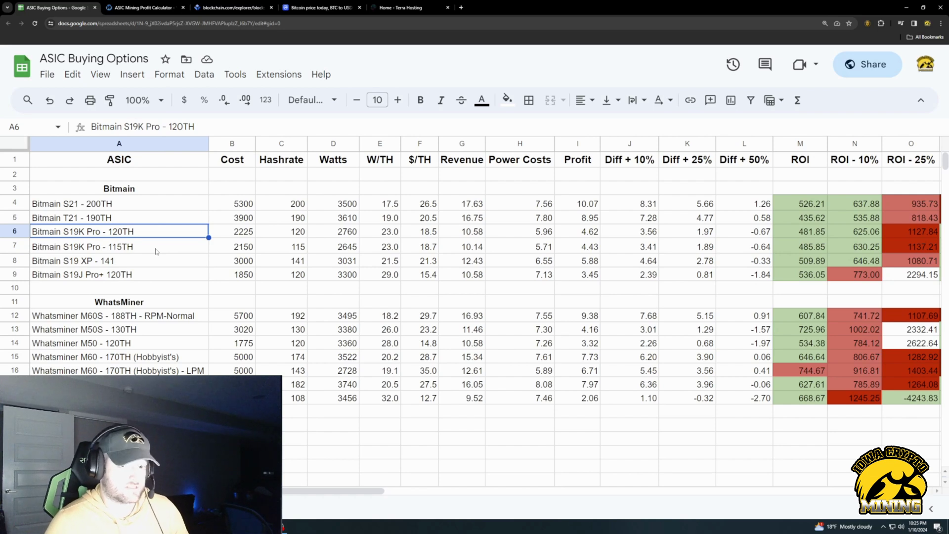
{"action": "left_click", "coordinate": [216, 245]}
{"action": "left_click", "coordinate": [233, 232]}
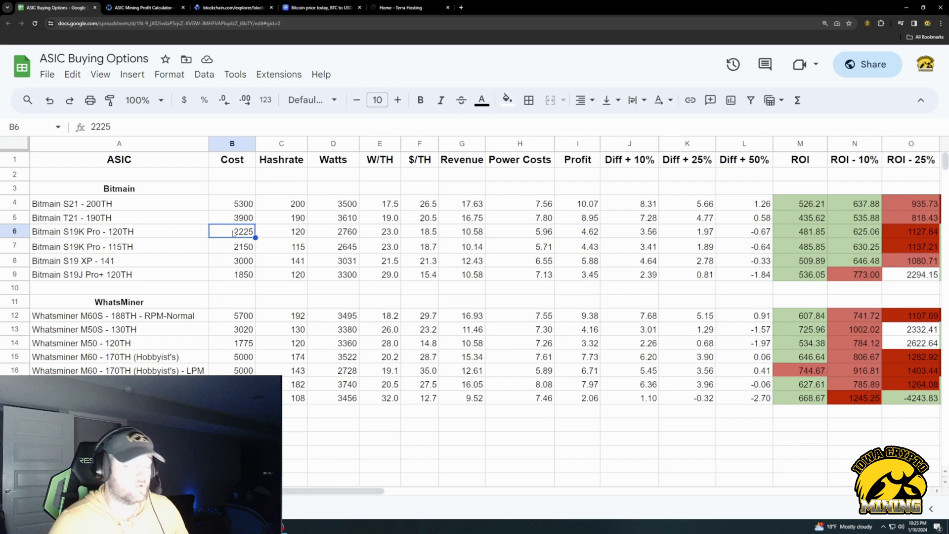